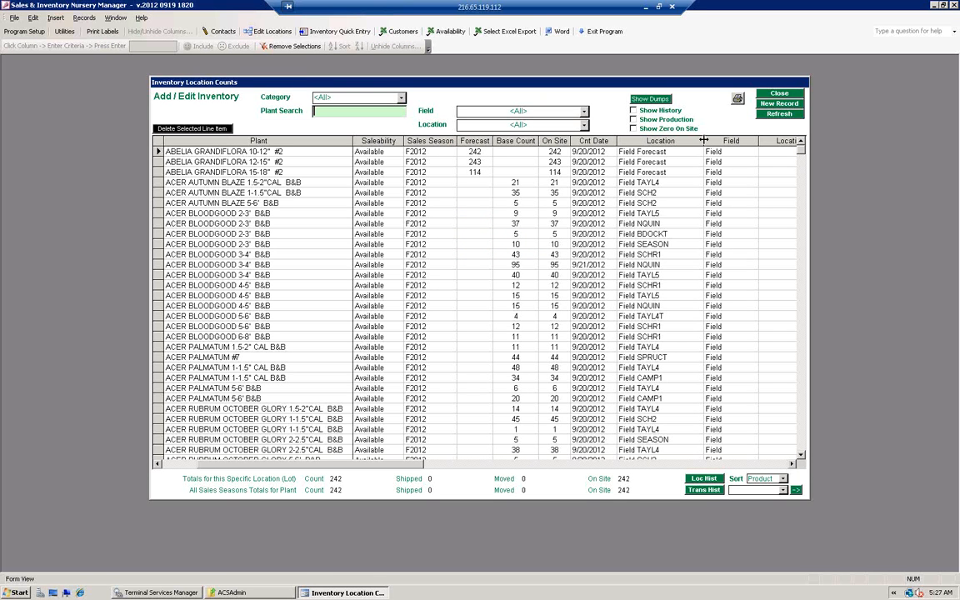
# Step: Hide the Field column in the inventory counts list
pyautogui.click(730, 141)
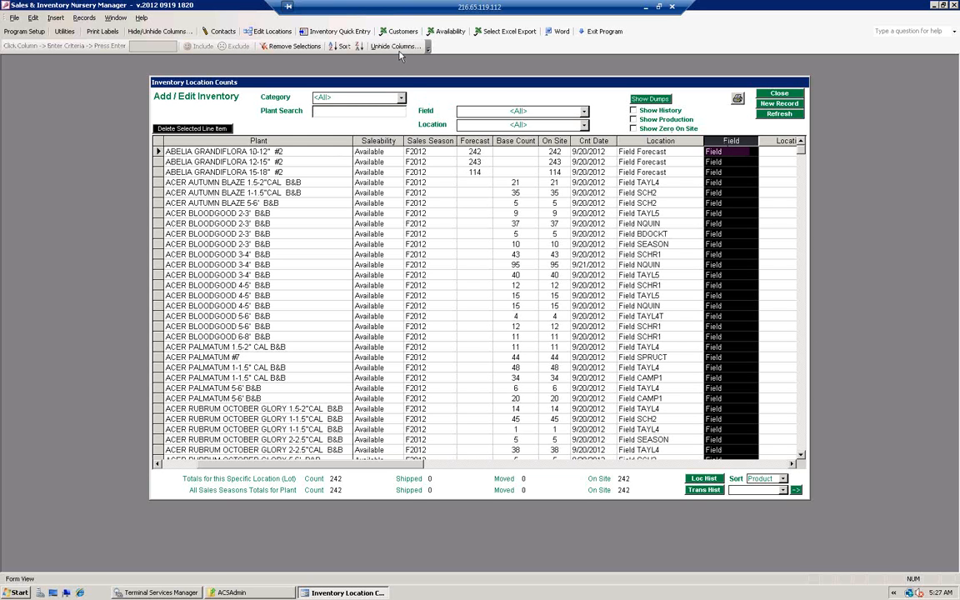
pyautogui.click(400, 50)
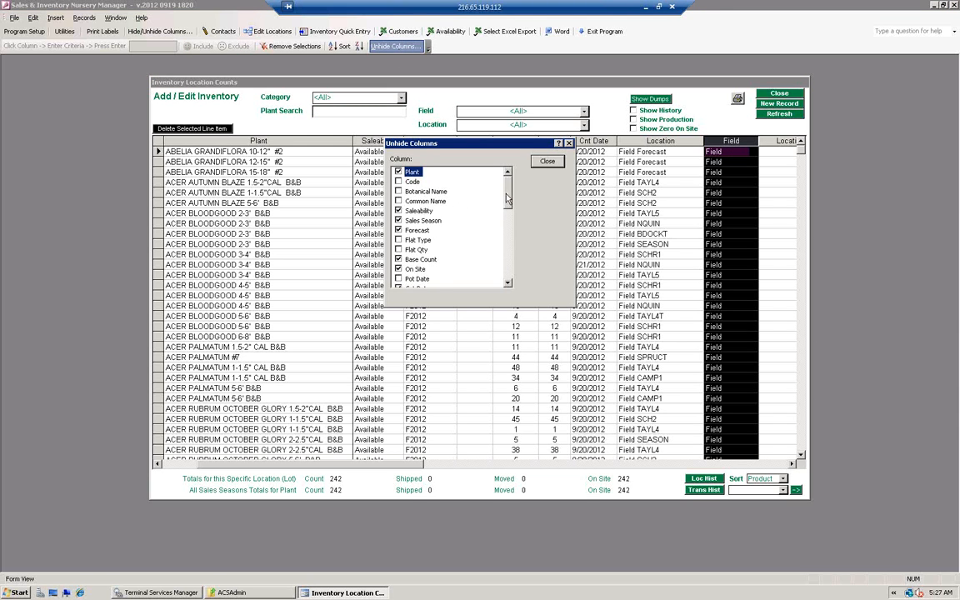
pyautogui.scroll(-1, 507, 208)
pyautogui.scroll(-1, 507, 208)
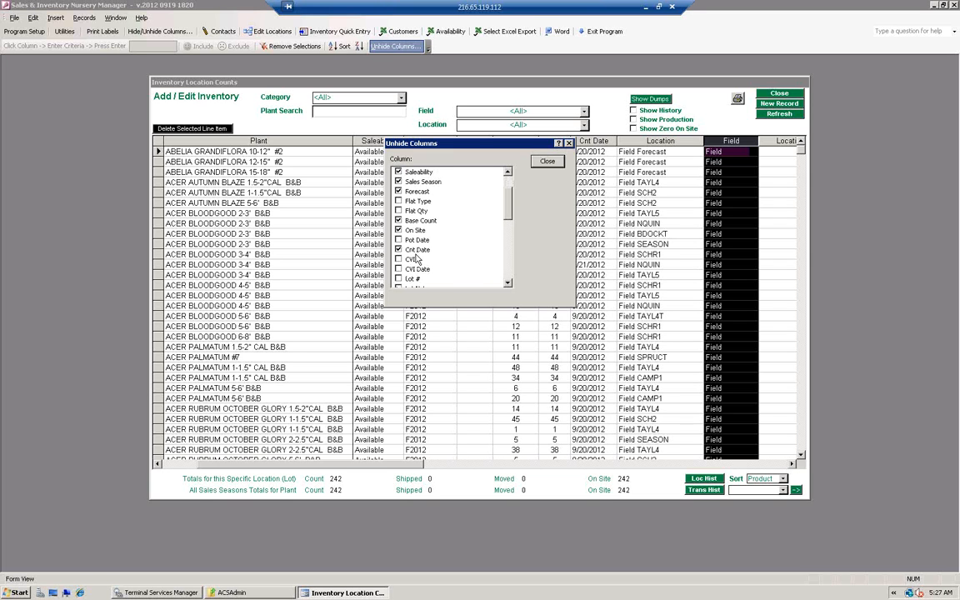
pyautogui.scroll(1, 509, 200)
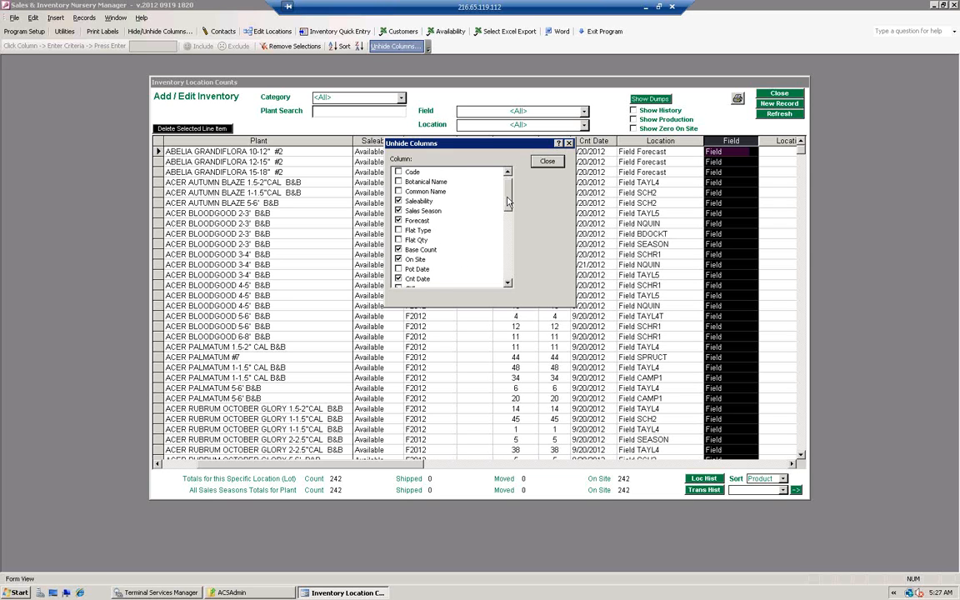
pyautogui.moveTo(508, 201); pyautogui.dragTo(508, 234)
pyautogui.click(398, 239)
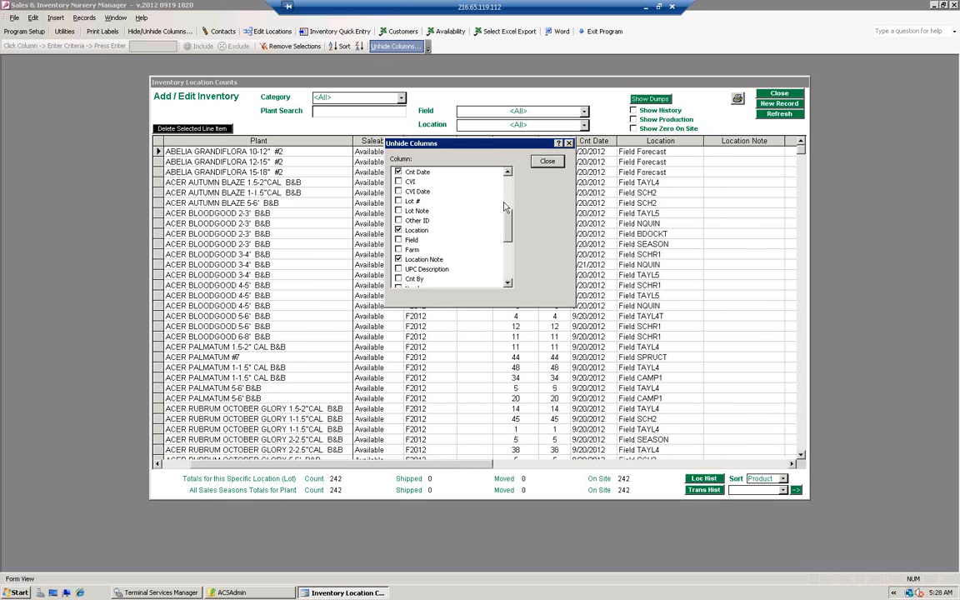
pyautogui.click(544, 163)
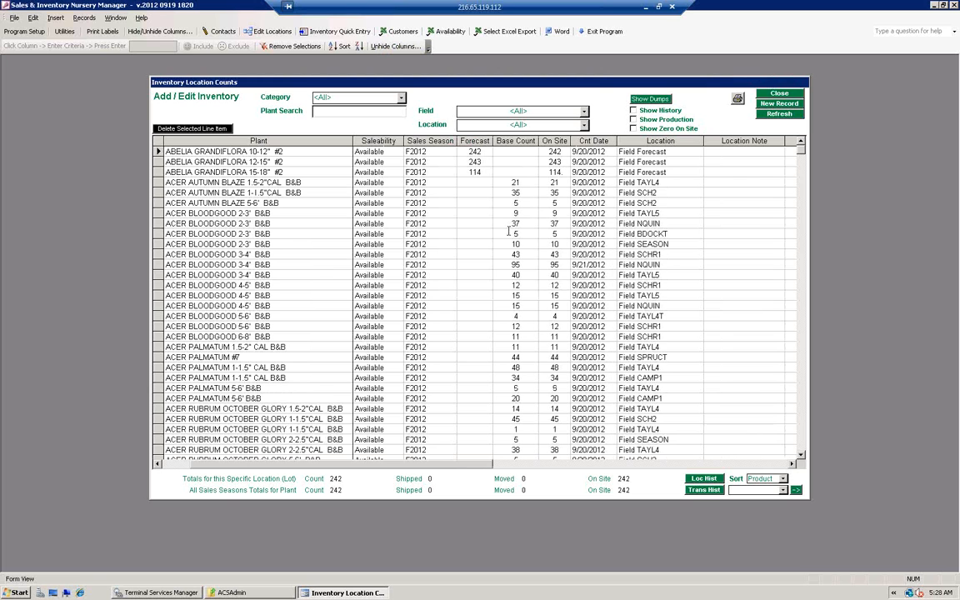
# Step: Review the Forecast, Base Count and On Site columns, and view the transfer editor for ACER AUTUMN BLAZE 1.5-2"CAL B&B
pyautogui.click(475, 140)
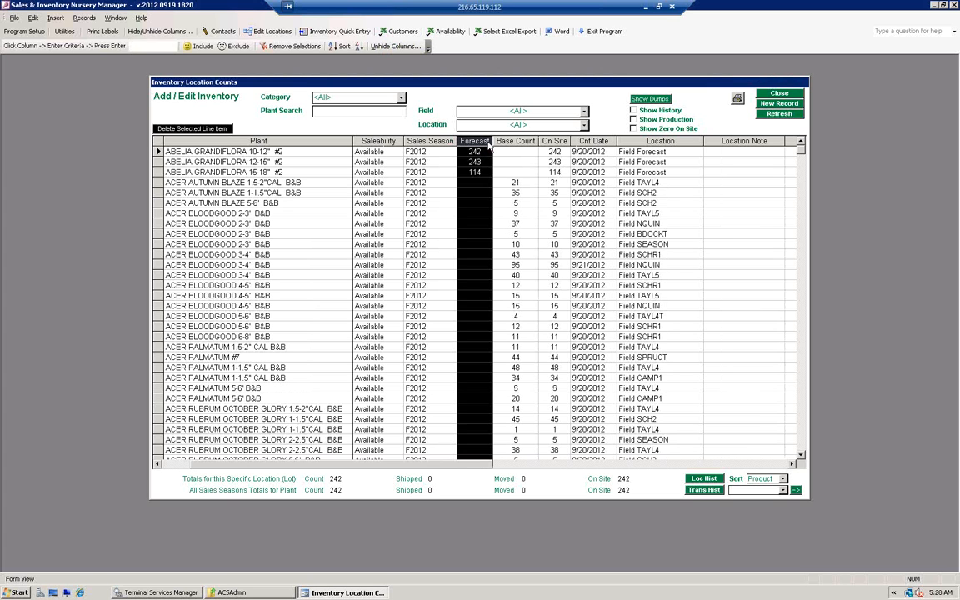
pyautogui.click(510, 141)
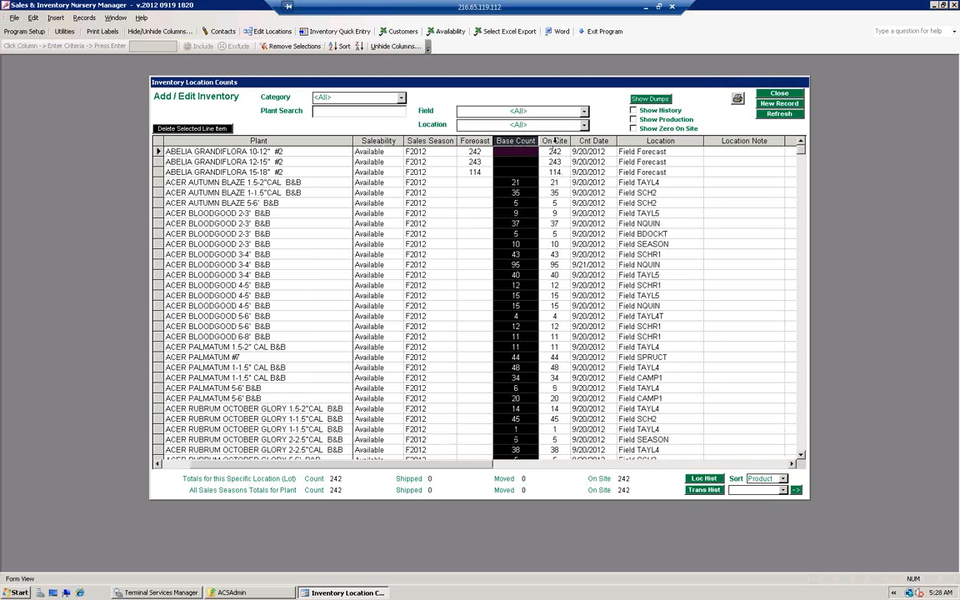
pyautogui.click(555, 141)
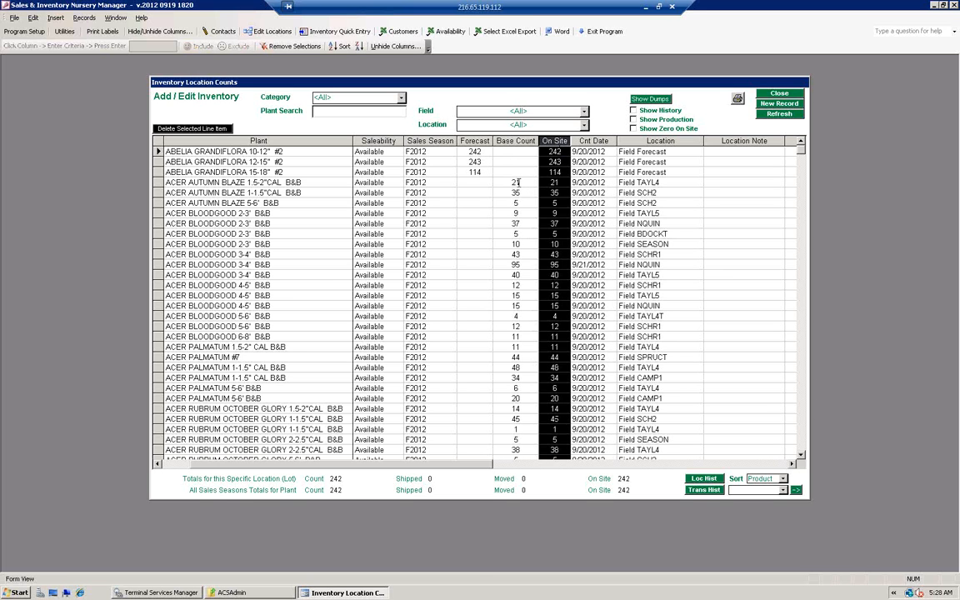
pyautogui.doubleClick(518, 182)
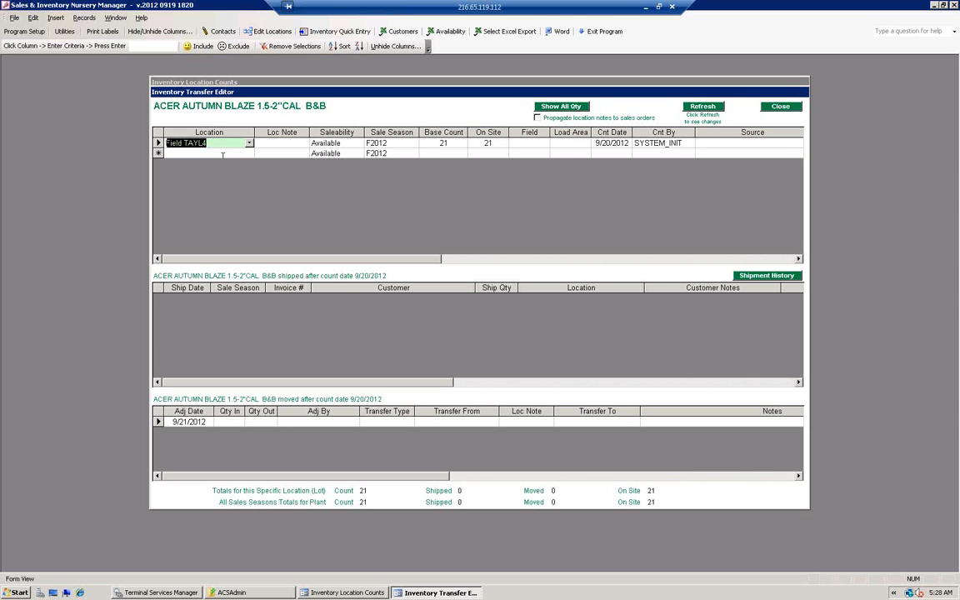
pyautogui.click(780, 106)
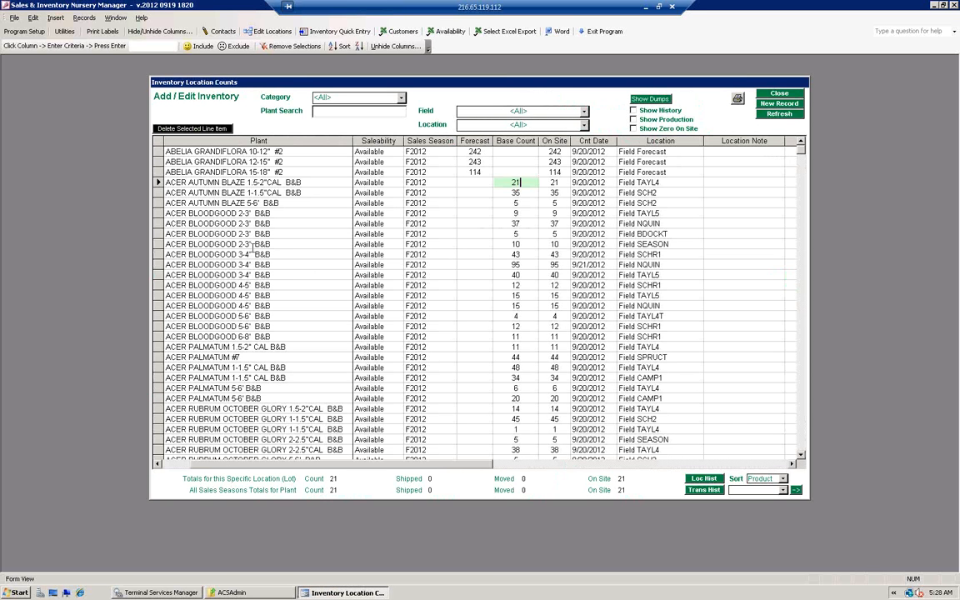
# Step: Examine the locations and available transfer types for ACER BLOODGOOD 2-3' B&B in the transfer editor and return to the list
pyautogui.doubleClick(515, 222)
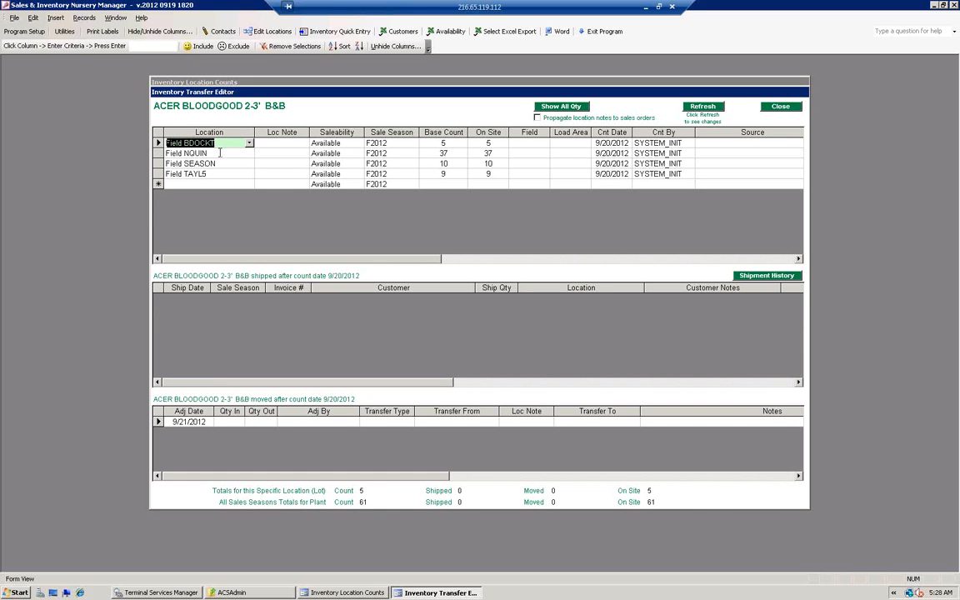
pyautogui.click(220, 153)
pyautogui.click(219, 163)
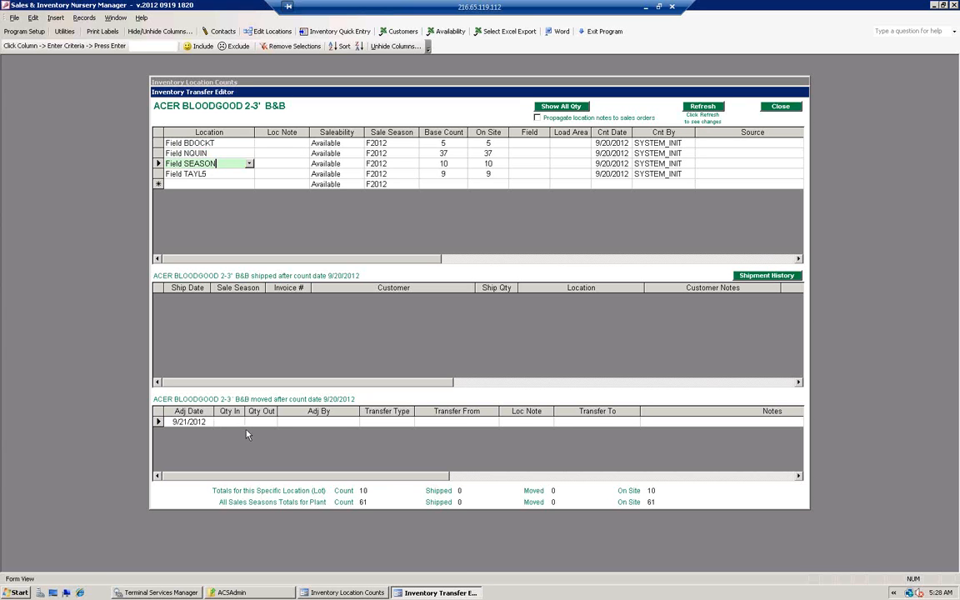
pyautogui.click(409, 422)
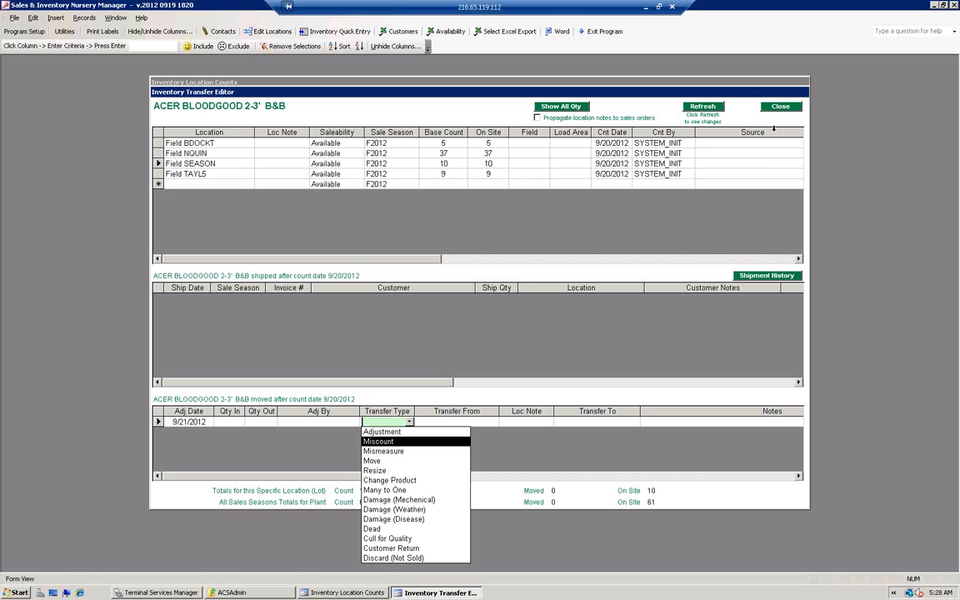
pyautogui.click(703, 106)
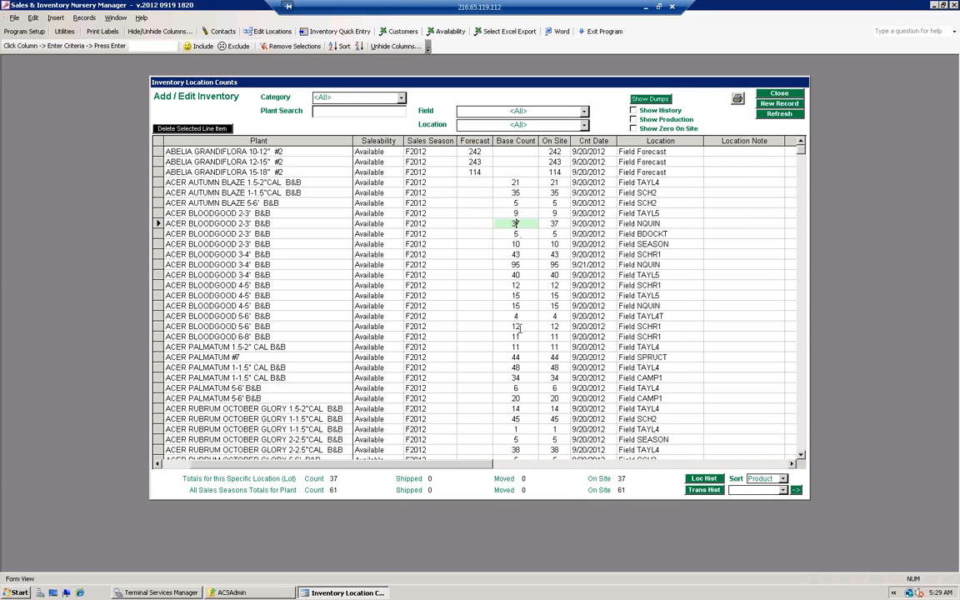
# Step: Filter the inventory list by the location Field TAYL5
pyautogui.click(530, 125)
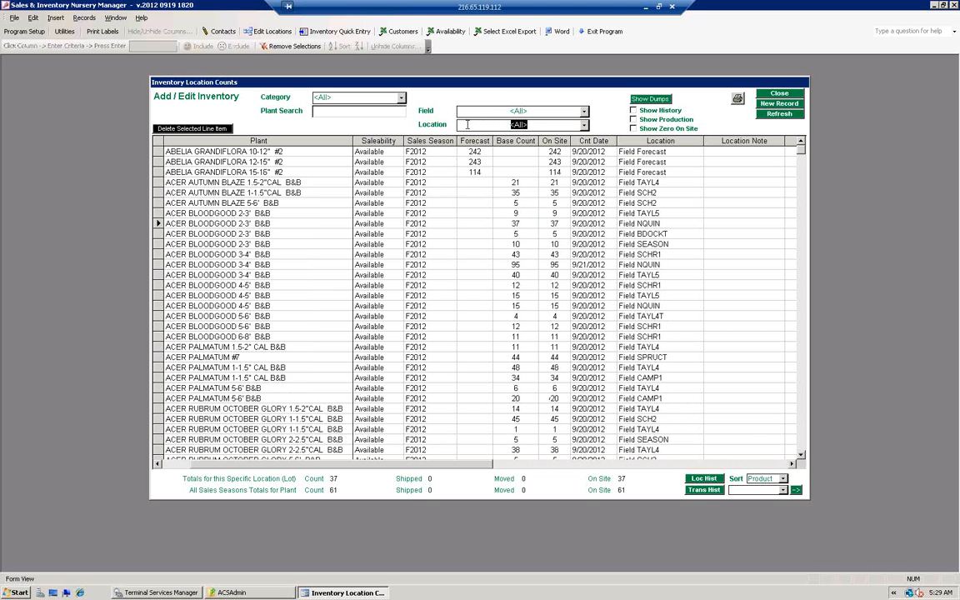
pyautogui.write('Field TAYL5')
pyautogui.press('BackSpace')
pyautogui.press('BackSpace')
pyautogui.click(584, 125)
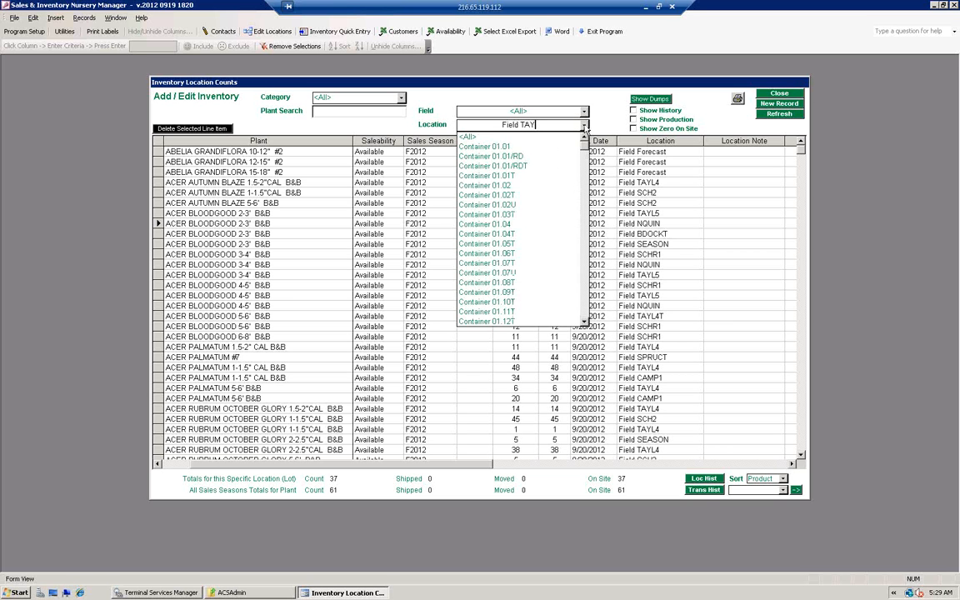
pyautogui.click(541, 124)
pyautogui.moveTo(542, 124); pyautogui.dragTo(475, 124)
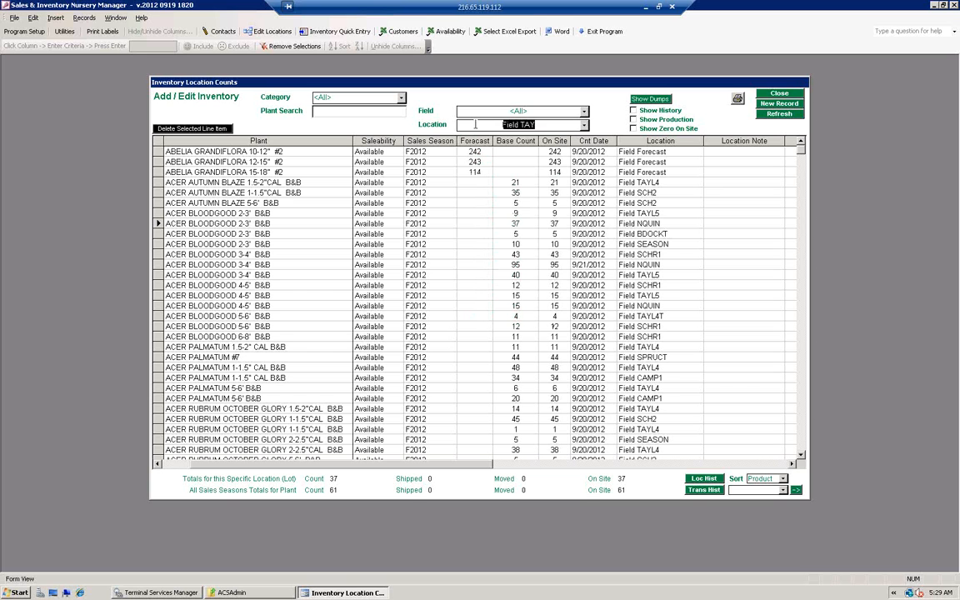
pyautogui.write('Field TAYL5')
pyautogui.press('Return')
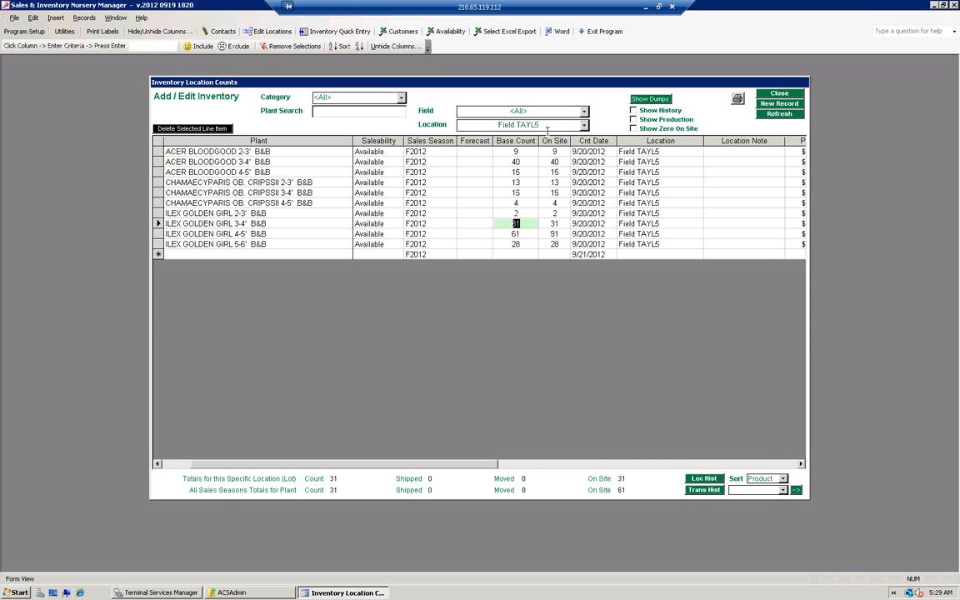
# Step: Look through the location filter's choices and select the Location cell of ACER BLOODGOOD 3-4' B&B
pyautogui.click(584, 125)
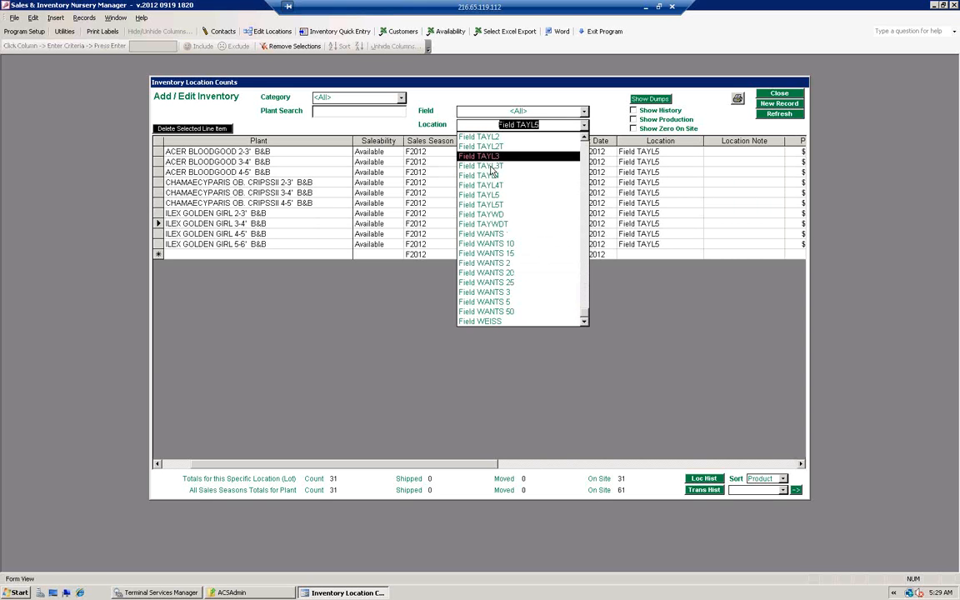
pyautogui.click(669, 160)
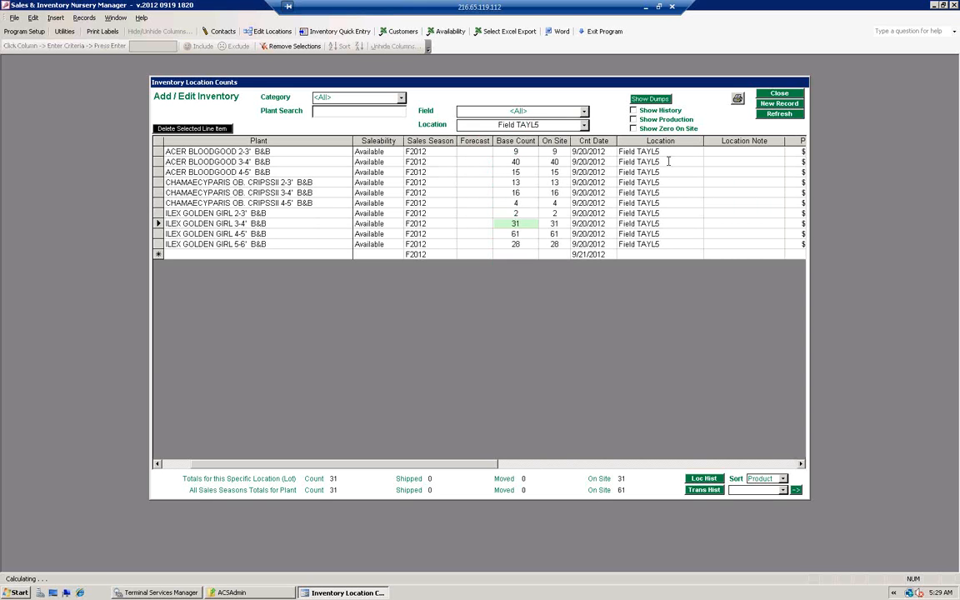
pyautogui.click(668, 161)
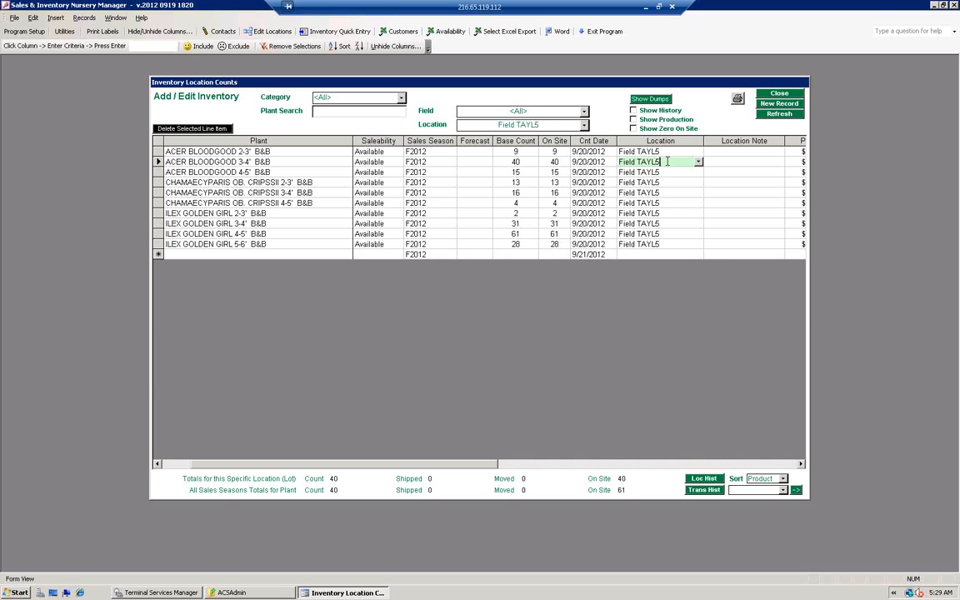
# Step: Examine the plant, saleability and sales season choices and the count fields in the blank new record row
pyautogui.click(256, 254)
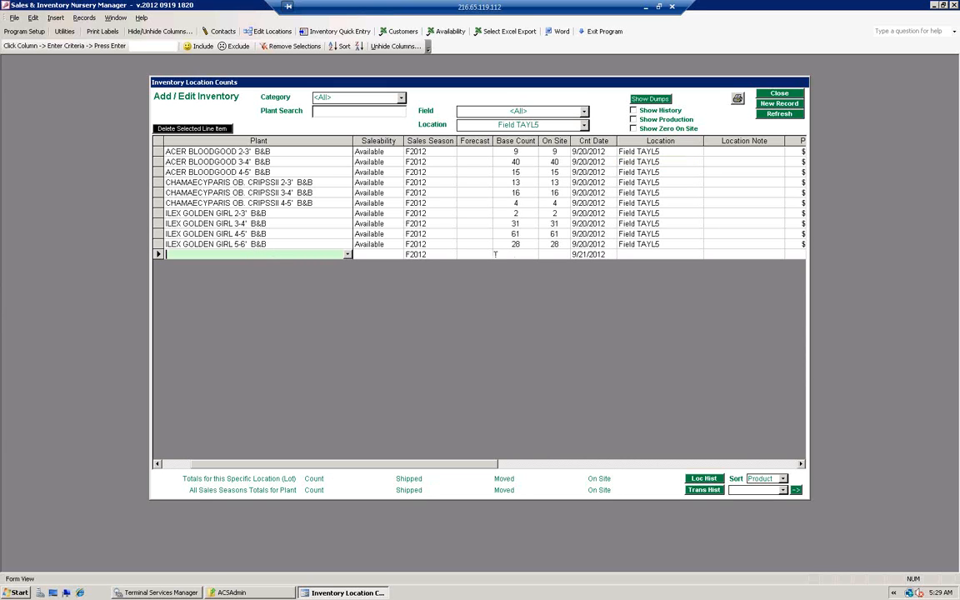
pyautogui.click(347, 255)
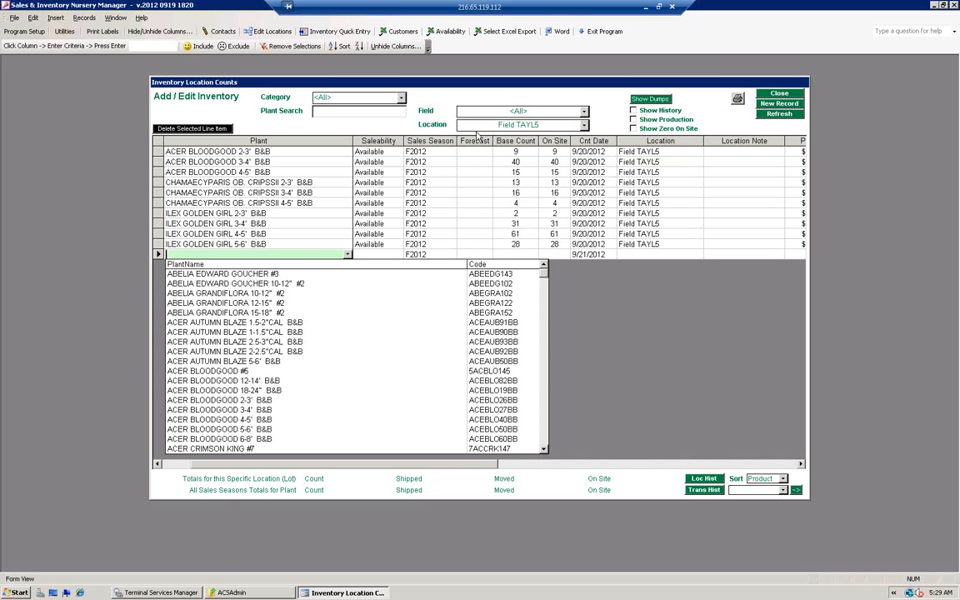
pyautogui.click(378, 252)
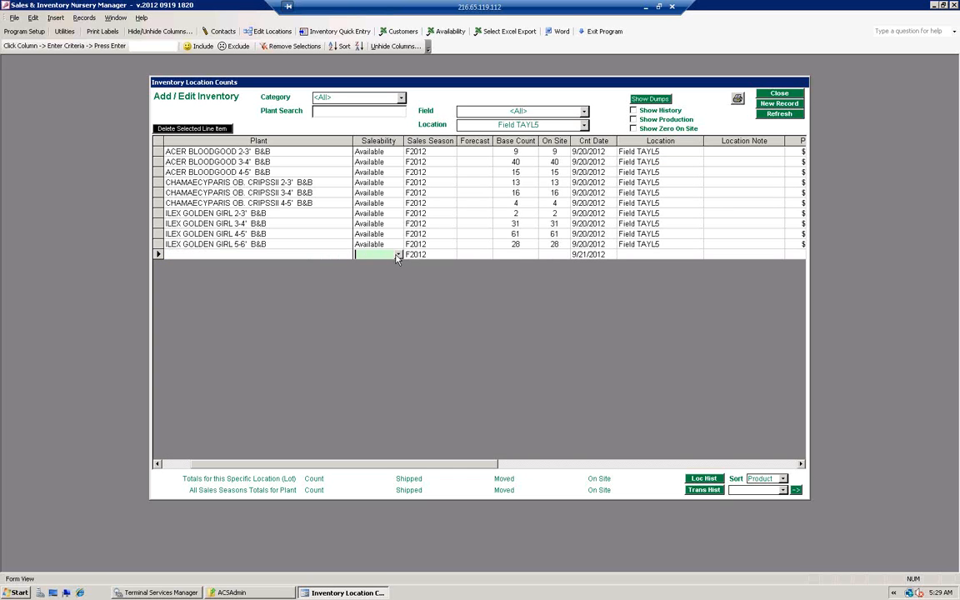
pyautogui.click(398, 255)
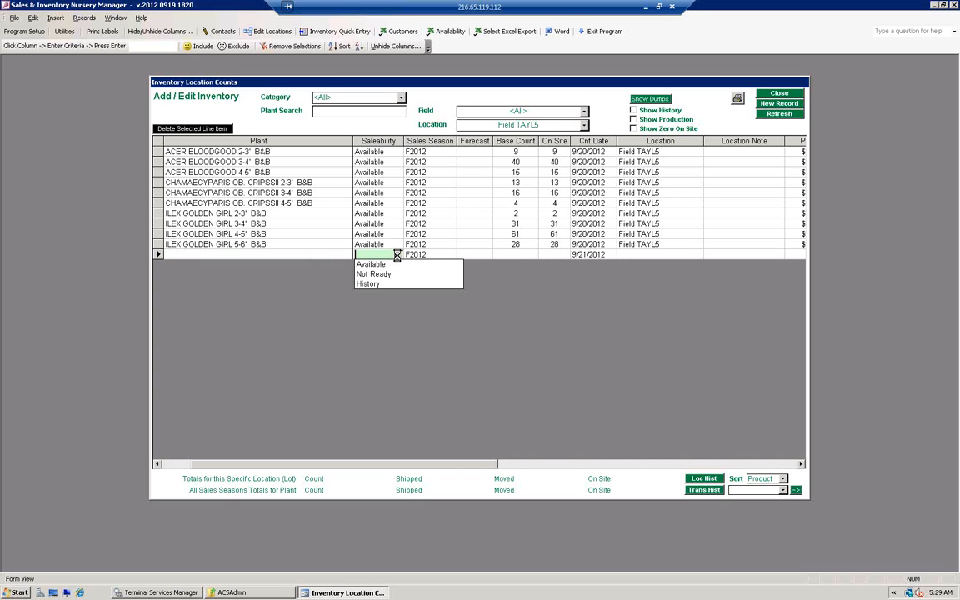
pyautogui.click(451, 255)
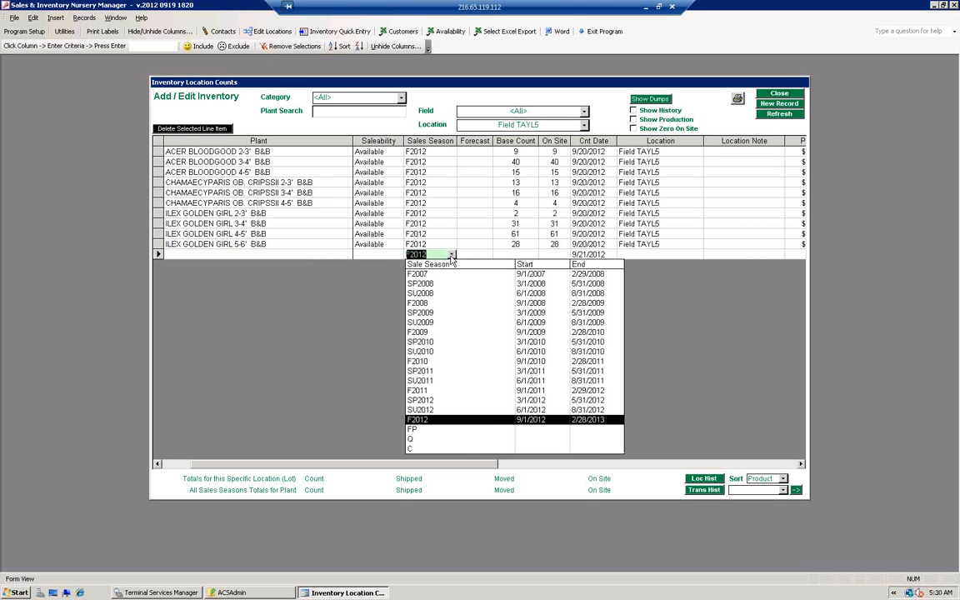
pyautogui.click(512, 253)
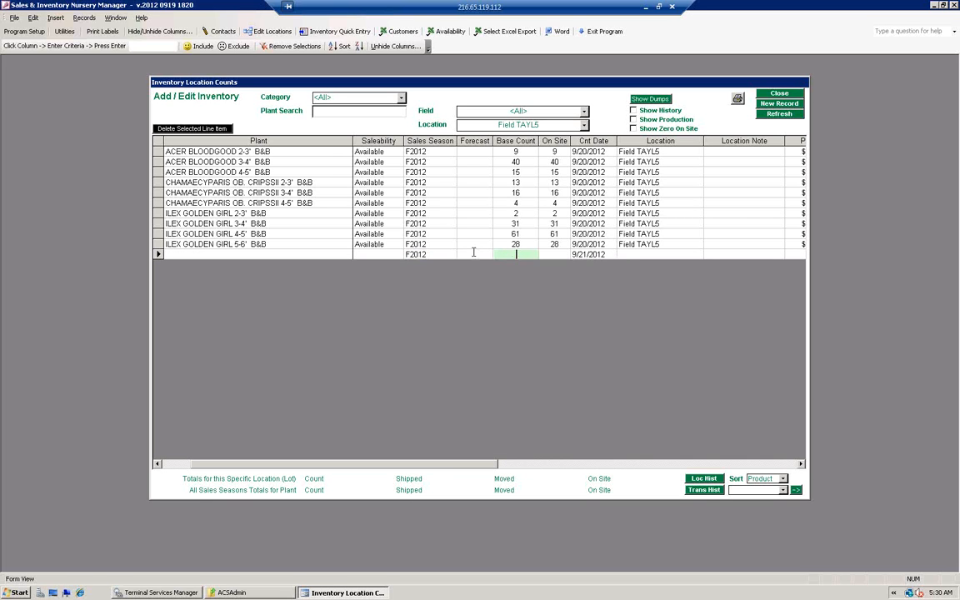
pyautogui.click(476, 254)
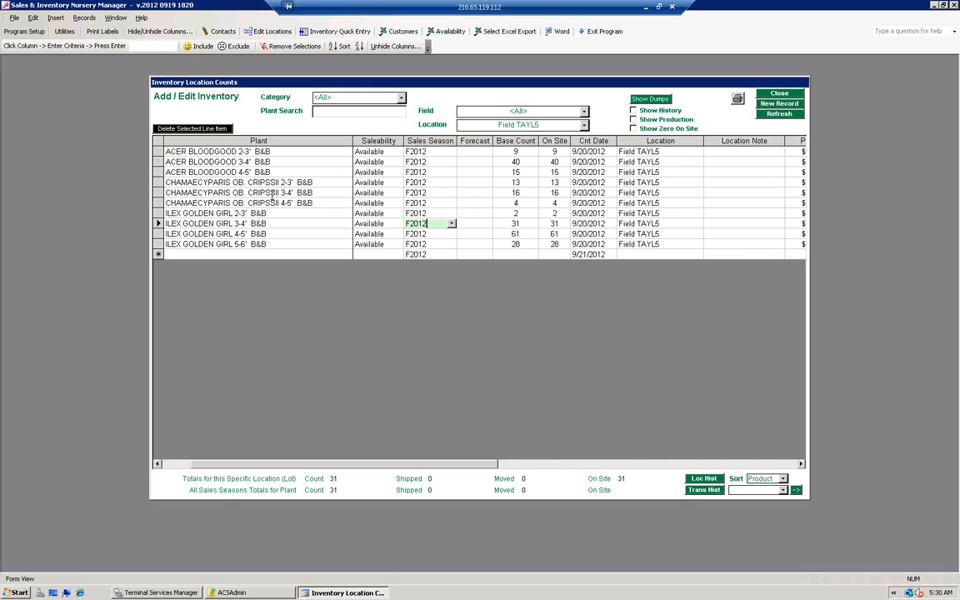
# Step: Check the saleability choices for ACER BLOODGOOD 2-3' B&B and highlight the Location column
pyautogui.click(506, 152)
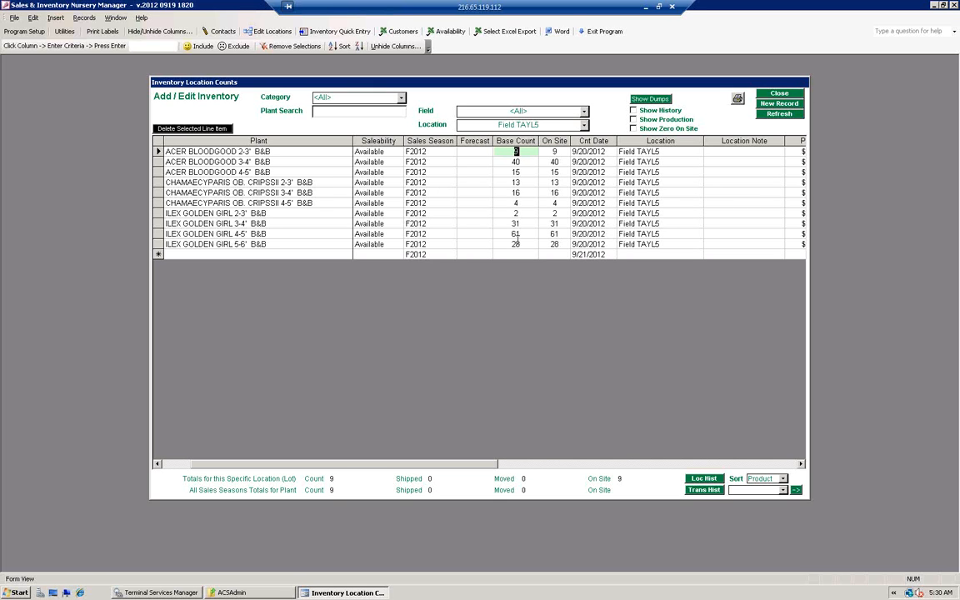
pyautogui.click(398, 152)
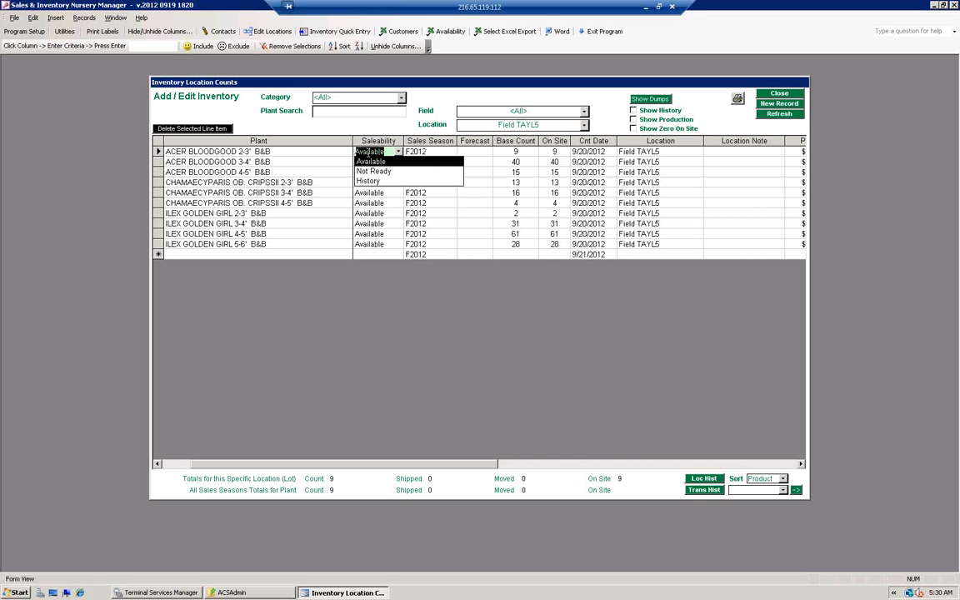
pyautogui.click(639, 151)
pyautogui.click(642, 142)
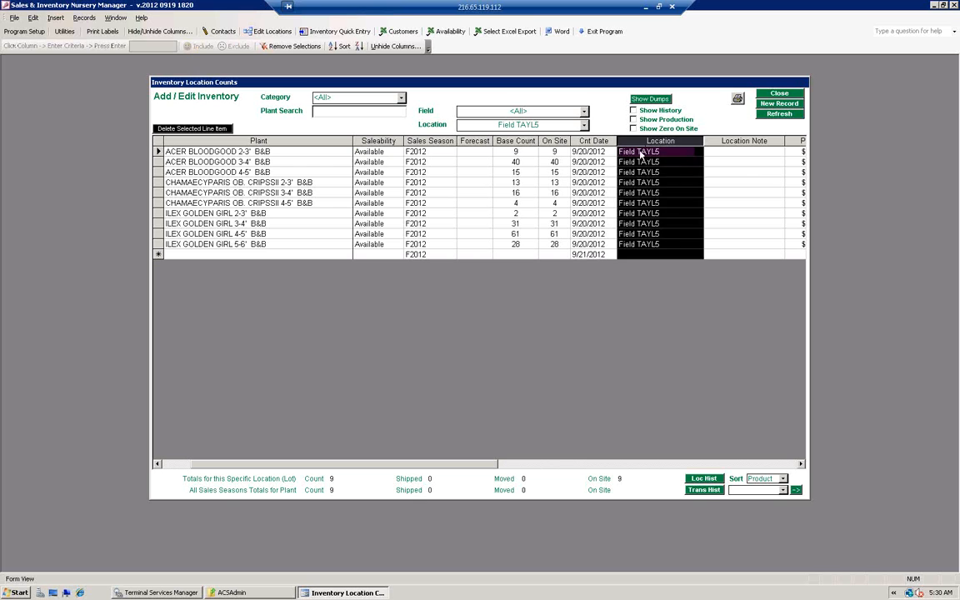
# Step: View the Split Inventory form for ACER BLOODGOOD 3-4' B&B, checking its location, base count and percentage fields, and close it without splitting
pyautogui.click(639, 153)
pyautogui.click(639, 162)
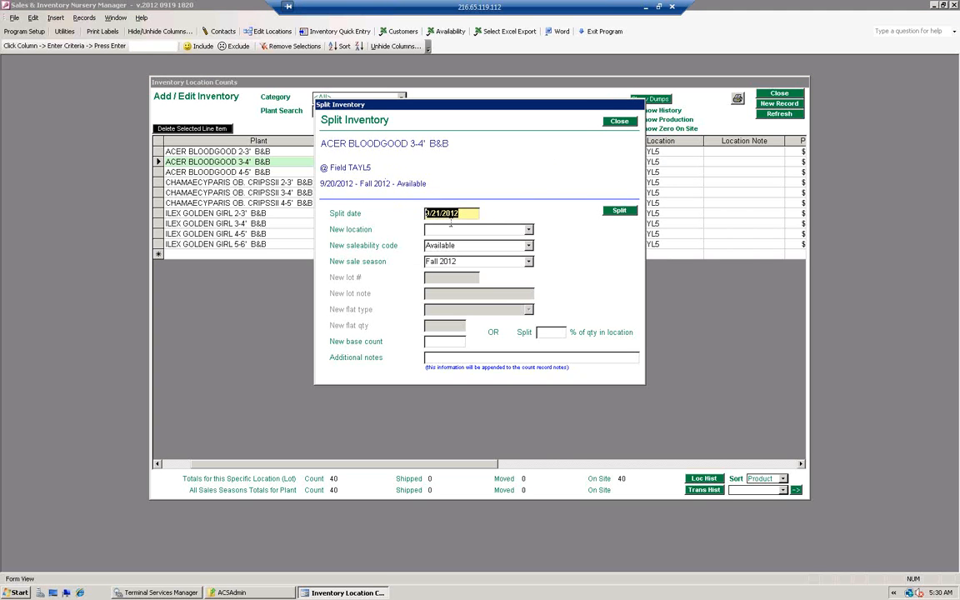
pyautogui.click(528, 230)
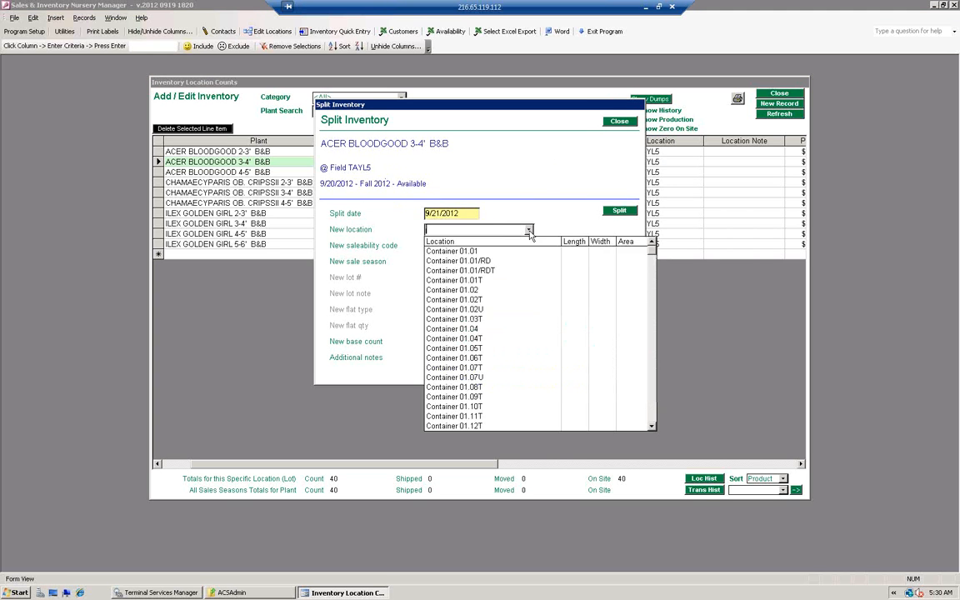
pyautogui.click(529, 230)
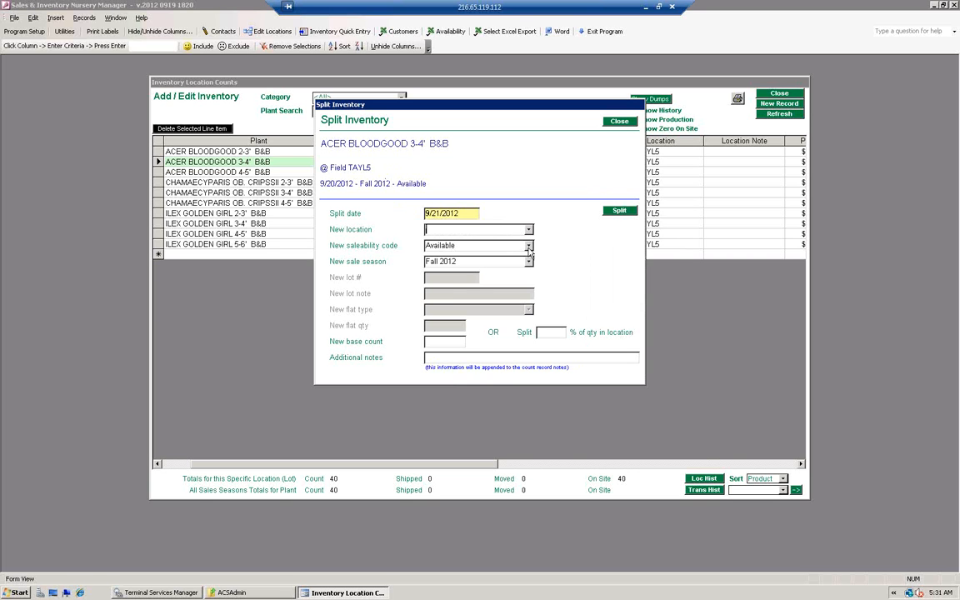
pyautogui.press('Tab')
pyautogui.click(429, 342)
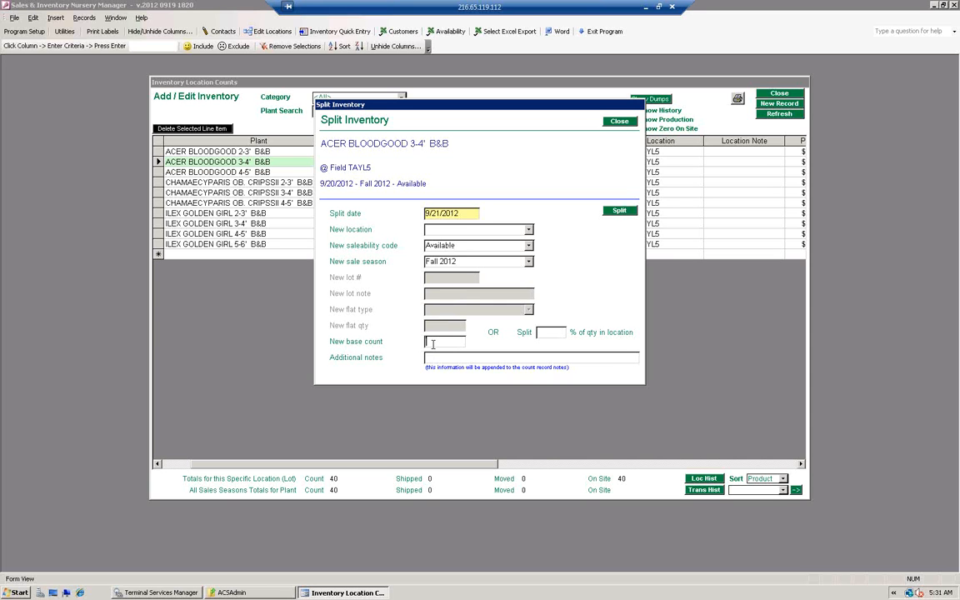
pyautogui.click(550, 333)
pyautogui.click(444, 341)
pyautogui.click(617, 123)
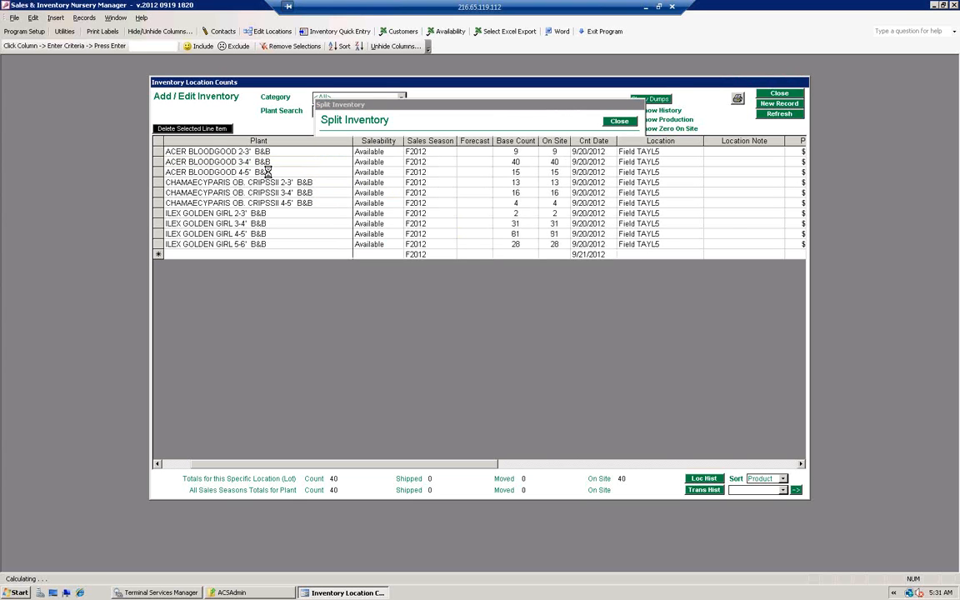
# Step: Examine the Field SCHR1 record and transfer types for ACER BLOODGOOD 3-4' B&B in the transfer editor, and close it
pyautogui.moveTo(171, 162); pyautogui.dragTo(271, 161)
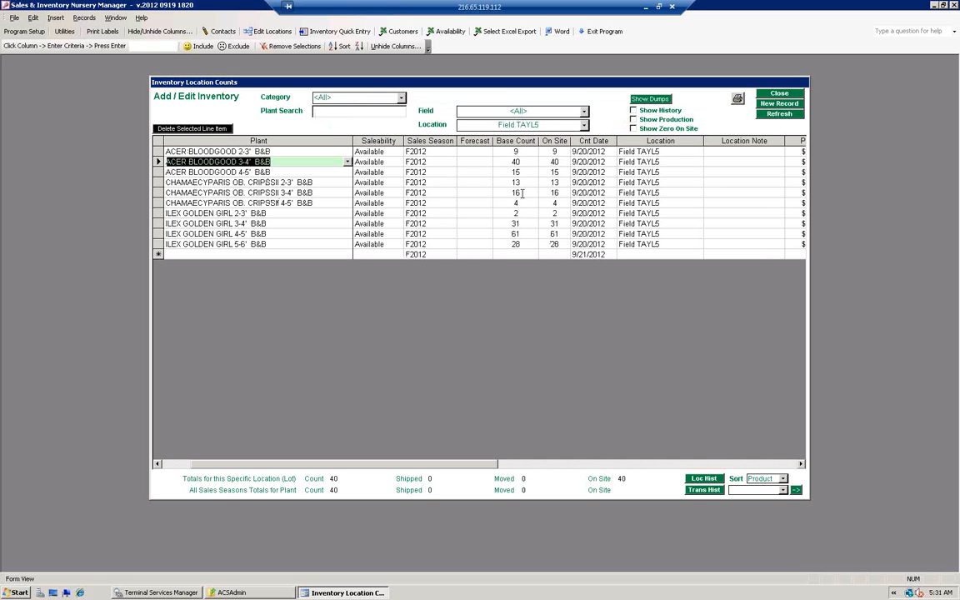
pyautogui.click(508, 161)
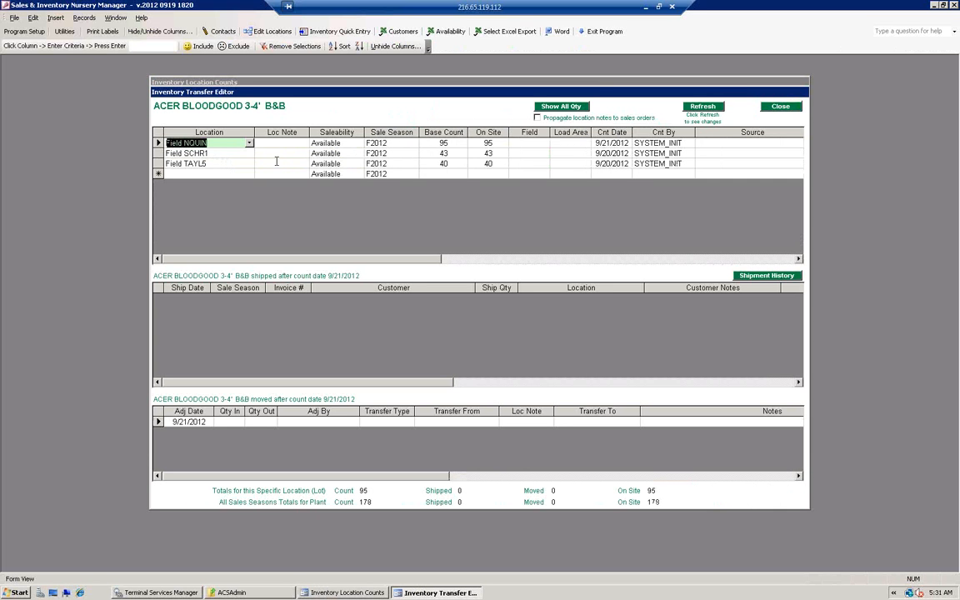
pyautogui.click(213, 154)
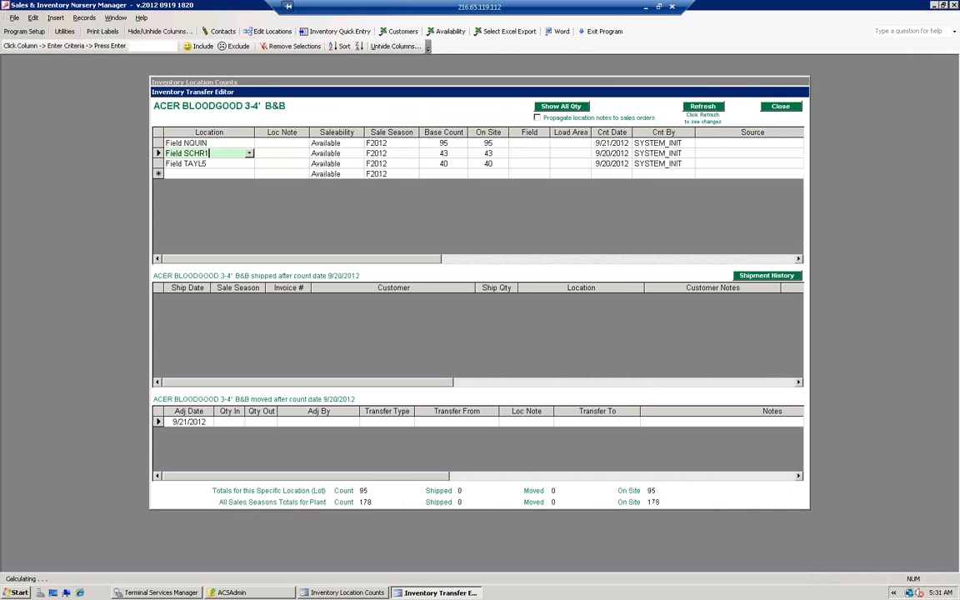
pyautogui.click(269, 422)
pyautogui.click(409, 424)
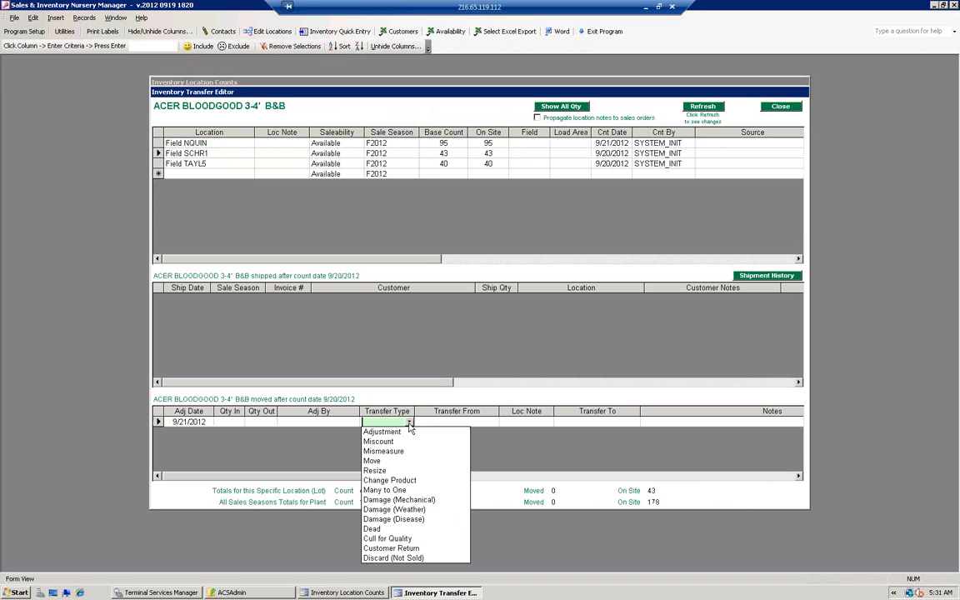
pyautogui.click(778, 108)
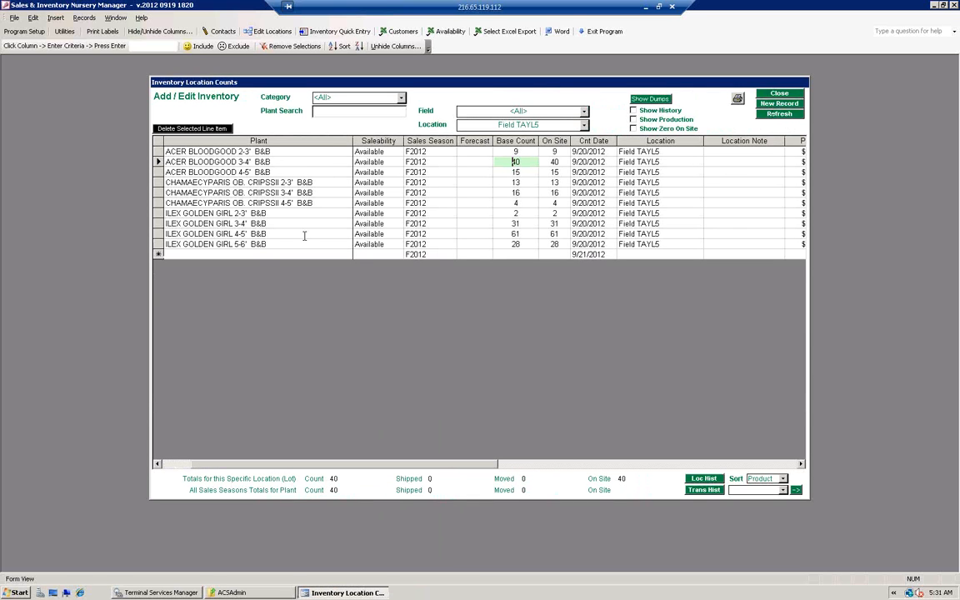